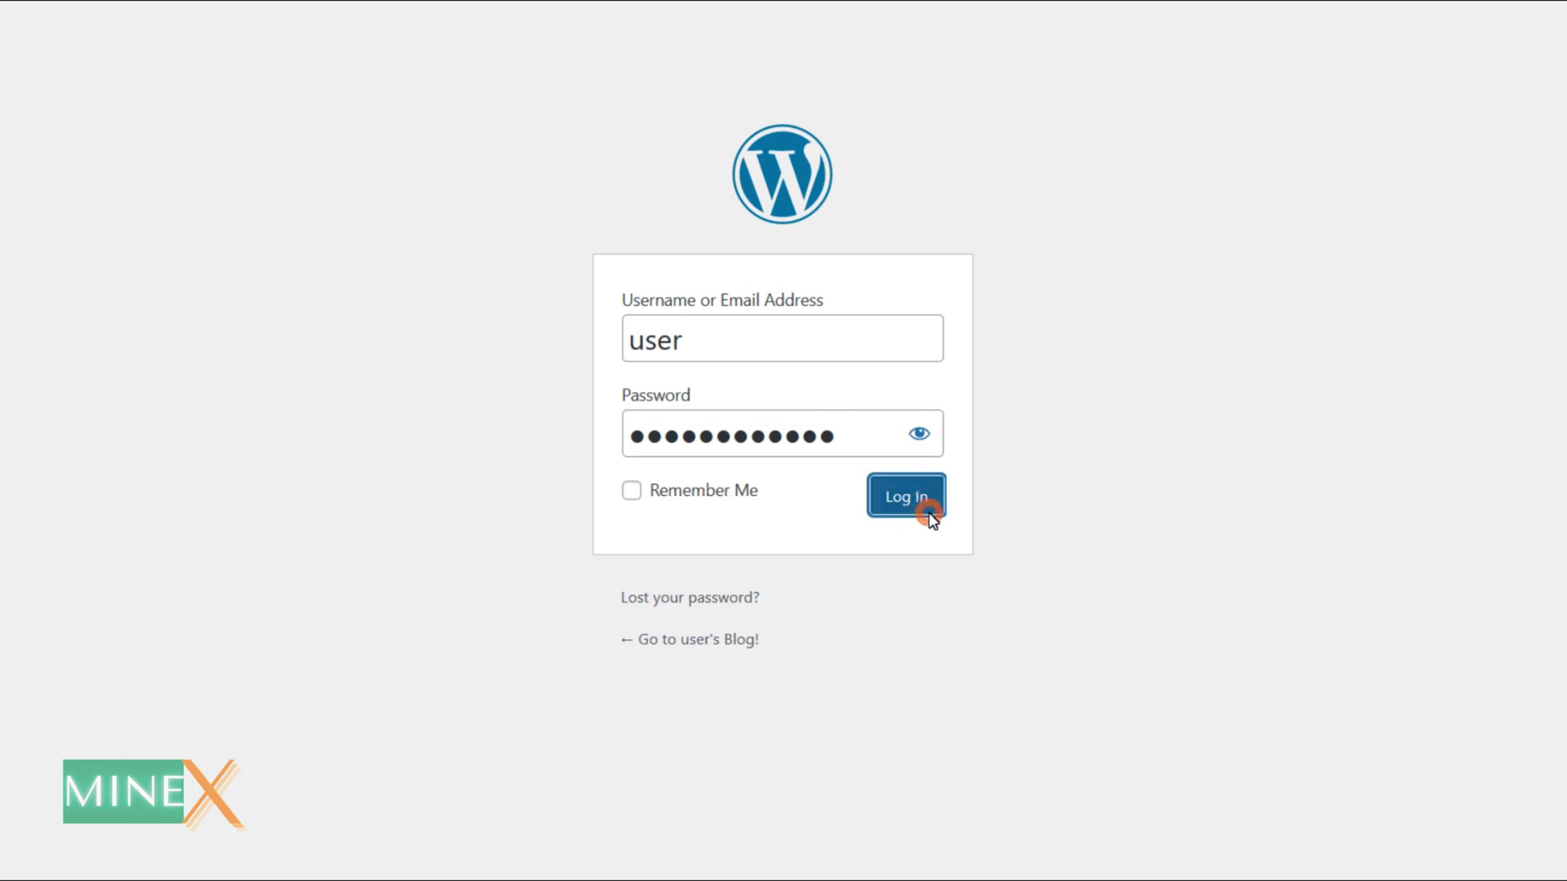
- Log in to the blog's WordPress admin area using the saved administrator username and password
{"action": "left_click", "coordinate": [569, 200]}
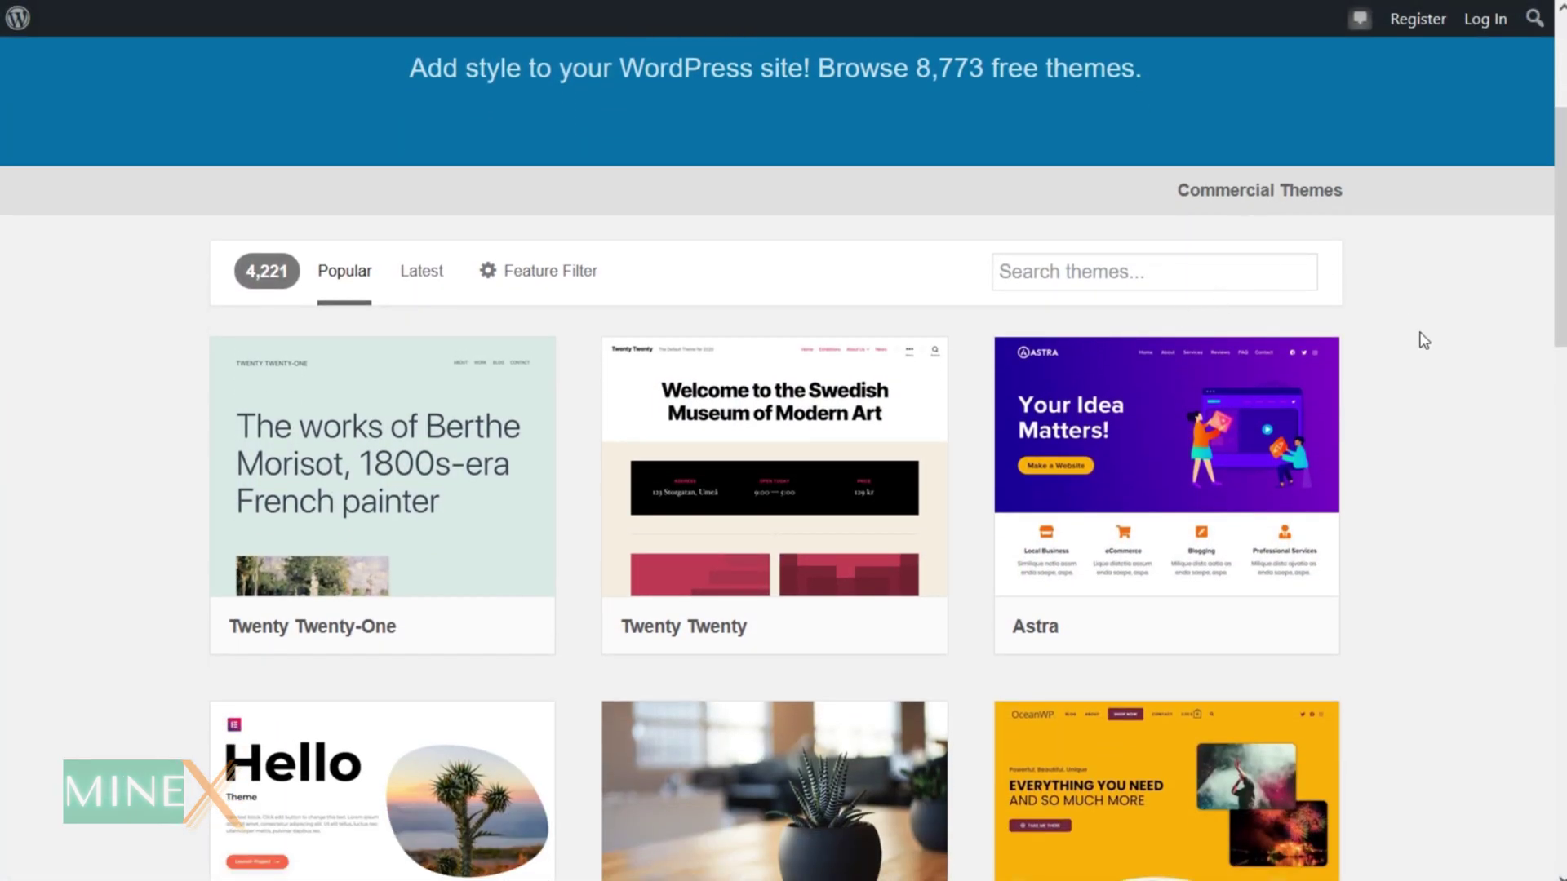
{"action": "scroll", "coordinate": [1423, 340], "scroll_direction": "down", "scroll_amount": 1}
{"action": "scroll", "coordinate": [1423, 341], "scroll_direction": "down", "scroll_amount": 1}
{"action": "scroll", "coordinate": [1424, 340], "scroll_direction": "down", "scroll_amount": 1}
{"action": "scroll", "coordinate": [1424, 340], "scroll_direction": "down", "scroll_amount": 1}
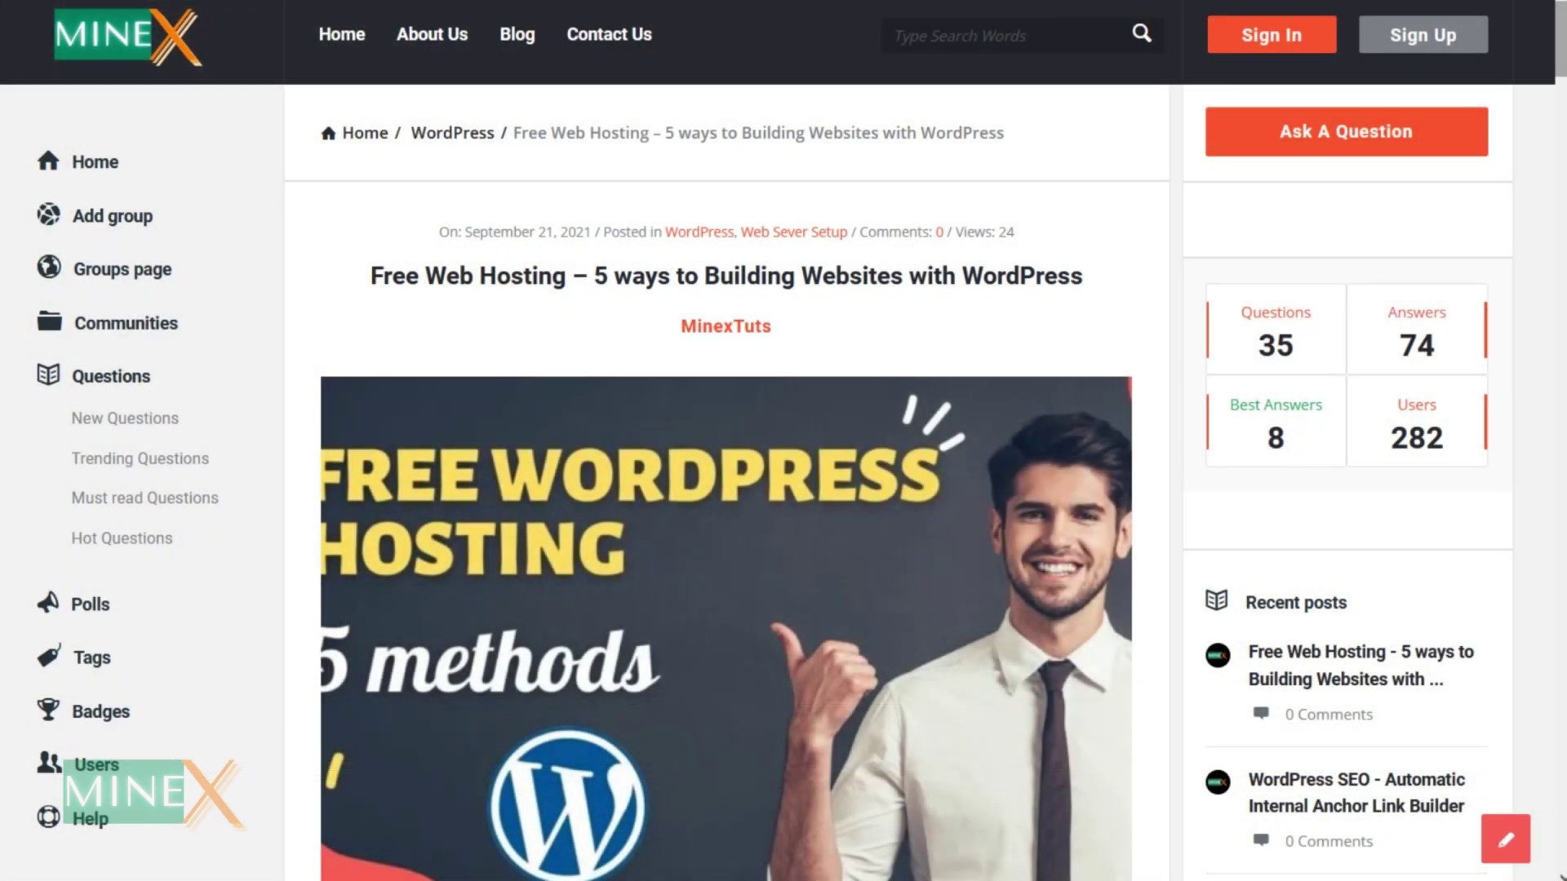
{"action": "scroll", "coordinate": [1505, 169], "scroll_direction": "down", "scroll_amount": 1}
{"action": "scroll", "coordinate": [1504, 169], "scroll_direction": "down", "scroll_amount": 1}
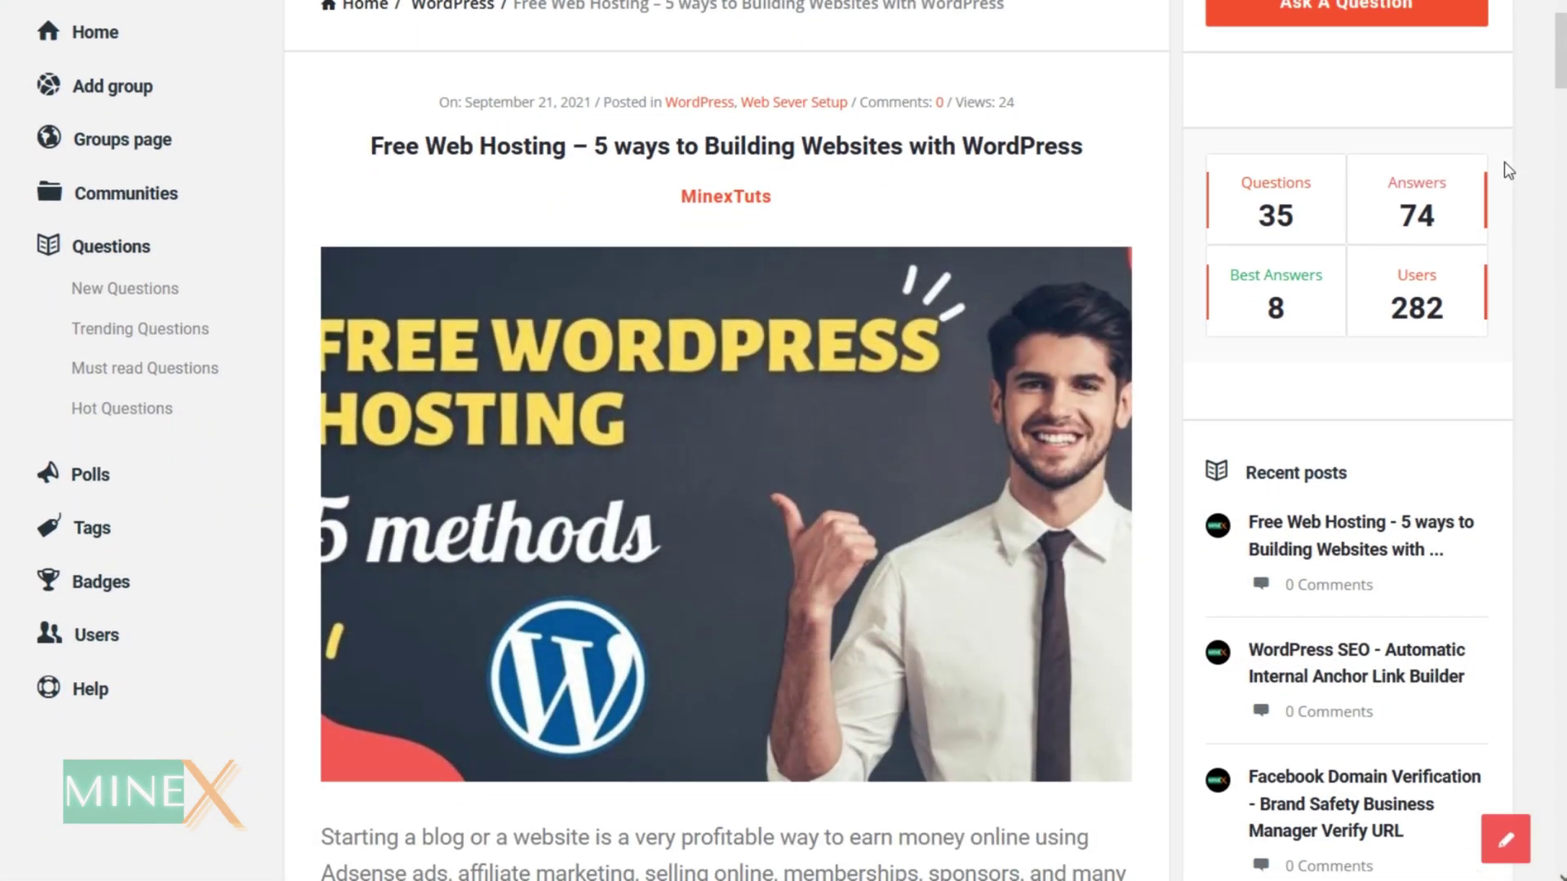
{"action": "scroll", "coordinate": [1504, 169], "scroll_direction": "down", "scroll_amount": 1}
{"action": "scroll", "coordinate": [1504, 170], "scroll_direction": "down", "scroll_amount": 1}
{"action": "scroll", "coordinate": [1505, 170], "scroll_direction": "down", "scroll_amount": 4}
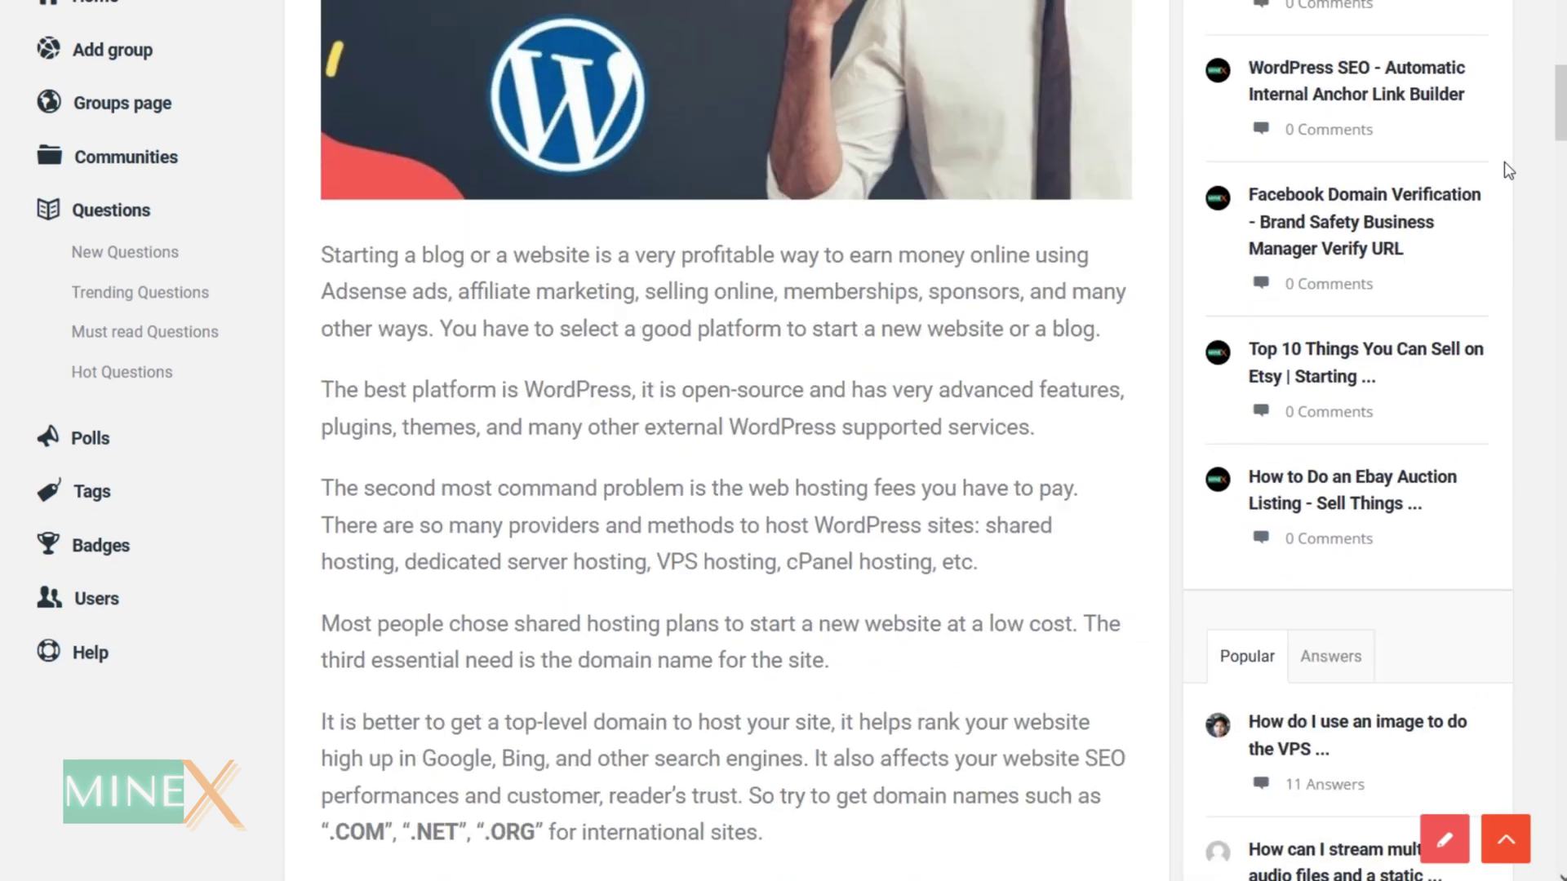
{"action": "scroll", "coordinate": [1503, 169], "scroll_direction": "down", "scroll_amount": 1}
{"action": "scroll", "coordinate": [1504, 170], "scroll_direction": "down", "scroll_amount": 1}
{"action": "scroll", "coordinate": [1505, 169], "scroll_direction": "down", "scroll_amount": 1}
{"action": "scroll", "coordinate": [1504, 169], "scroll_direction": "down", "scroll_amount": 1}
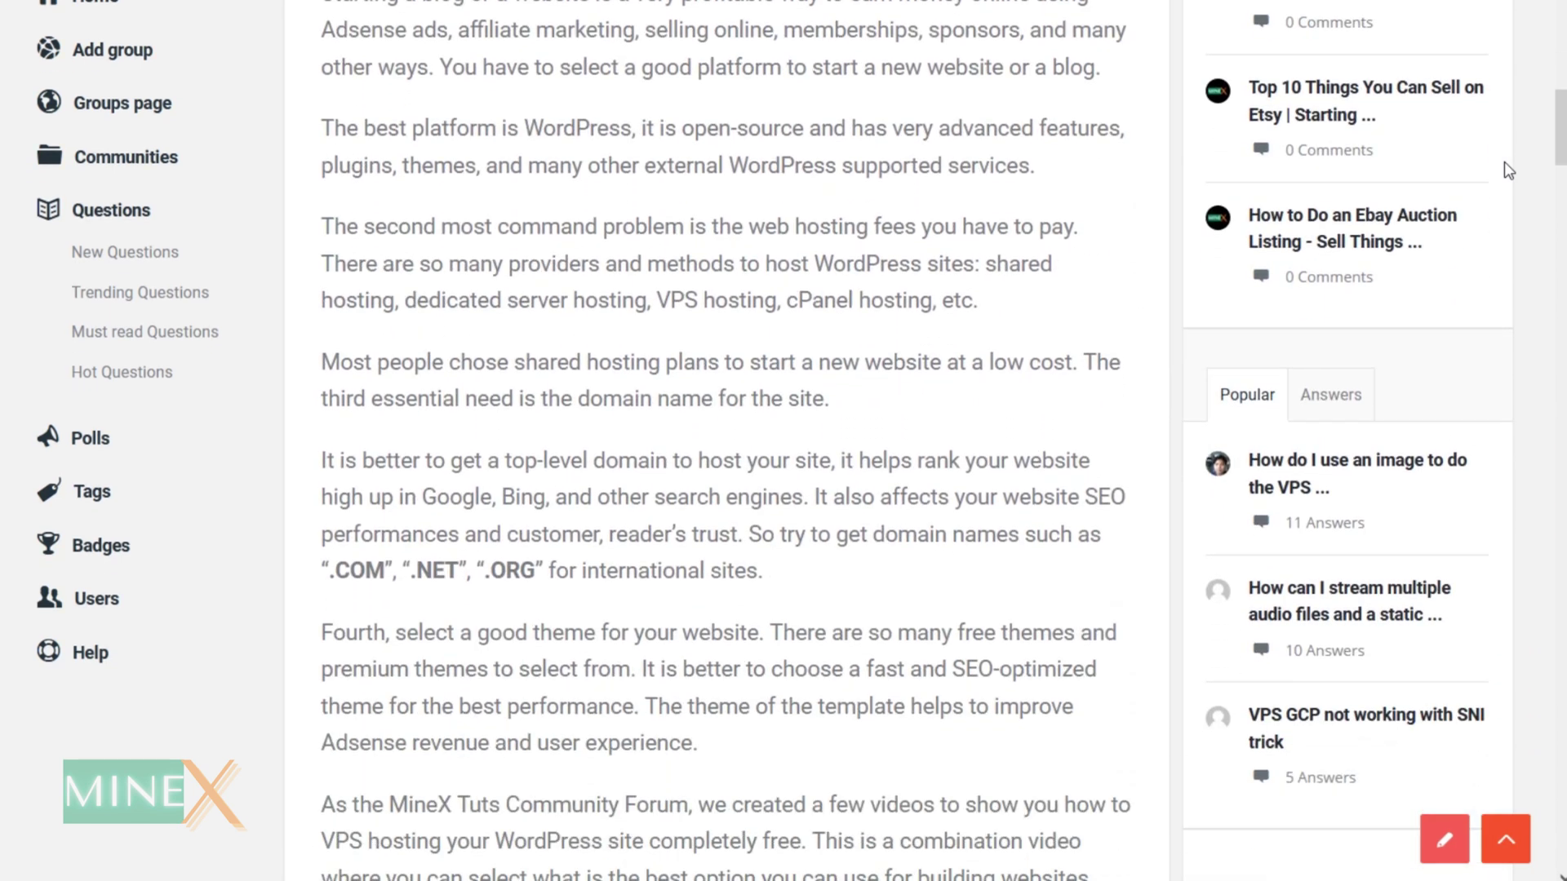
{"action": "scroll", "coordinate": [1504, 163], "scroll_direction": "down", "scroll_amount": 1}
{"action": "scroll", "coordinate": [1505, 162], "scroll_direction": "down", "scroll_amount": 1}
{"action": "scroll", "coordinate": [1505, 163], "scroll_direction": "down", "scroll_amount": 2}
{"action": "scroll", "coordinate": [1504, 162], "scroll_direction": "down", "scroll_amount": 1}
{"action": "scroll", "coordinate": [1504, 170], "scroll_direction": "down", "scroll_amount": 1}
{"action": "scroll", "coordinate": [1504, 170], "scroll_direction": "down", "scroll_amount": 1}
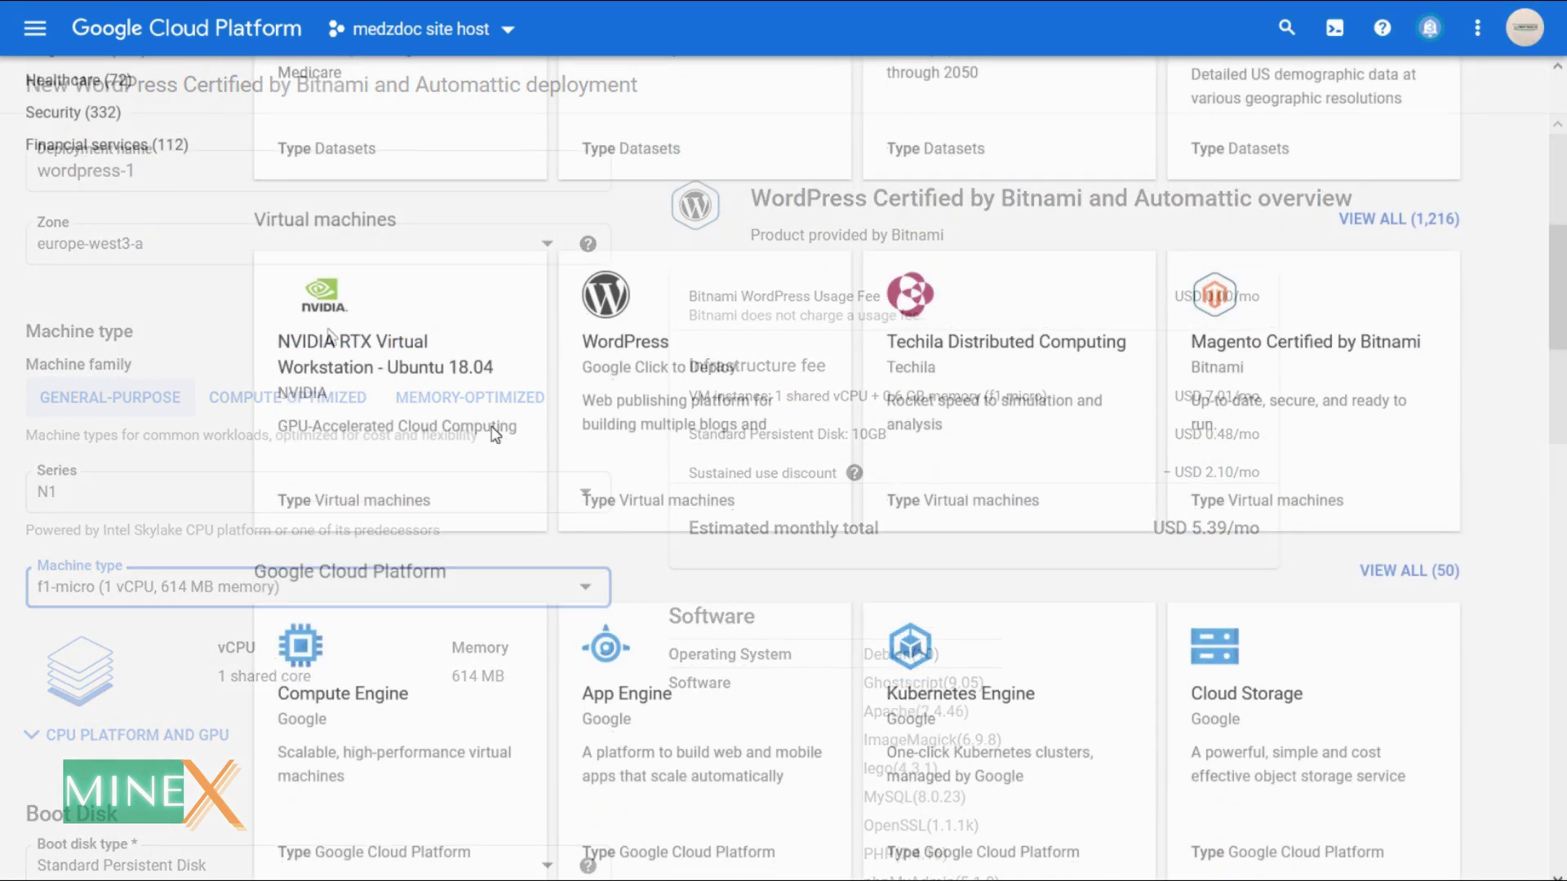
{"action": "scroll", "coordinate": [492, 435], "scroll_direction": "down", "scroll_amount": 4}
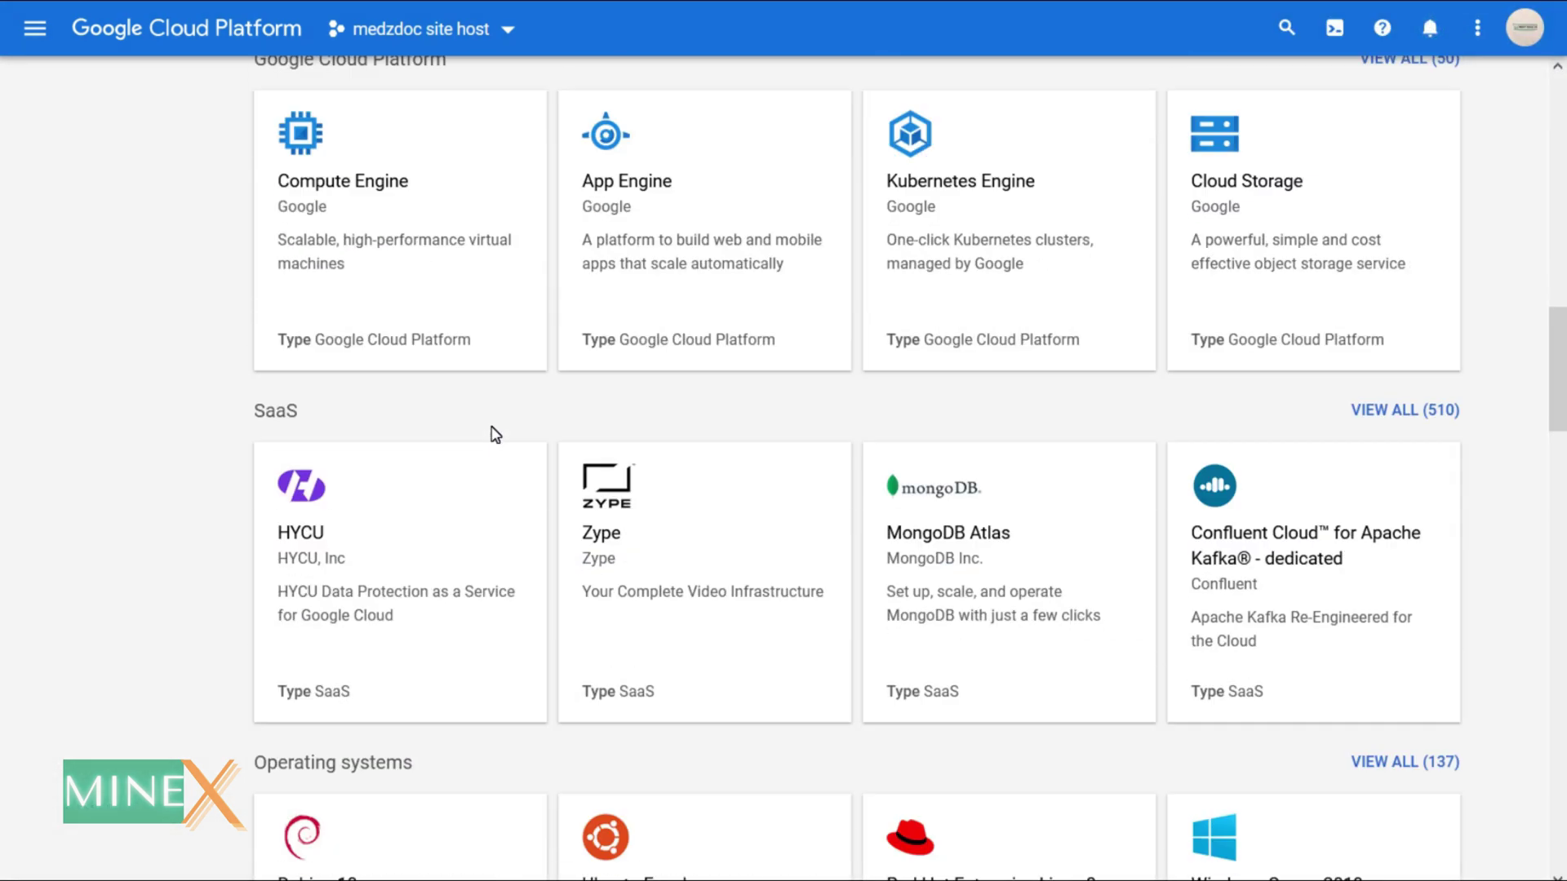
{"action": "scroll", "coordinate": [492, 435], "scroll_direction": "down", "scroll_amount": 5}
{"action": "scroll", "coordinate": [491, 435], "scroll_direction": "down", "scroll_amount": 7}
{"action": "scroll", "coordinate": [492, 434], "scroll_direction": "down", "scroll_amount": 4}
{"action": "scroll", "coordinate": [492, 435], "scroll_direction": "up", "scroll_amount": 1}
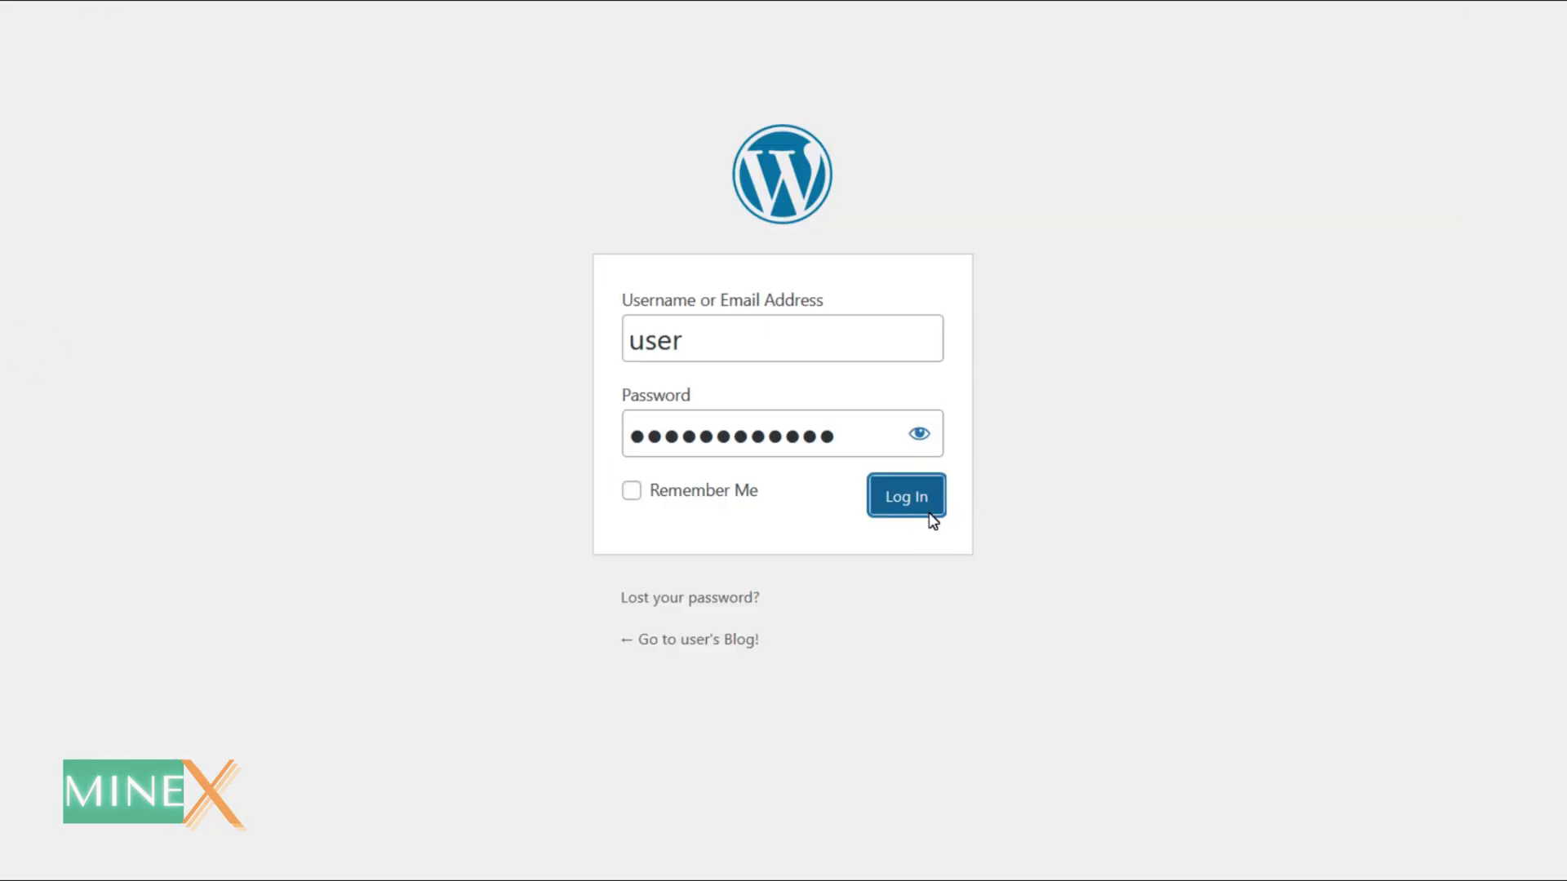
{"action": "left_click", "coordinate": [931, 520]}
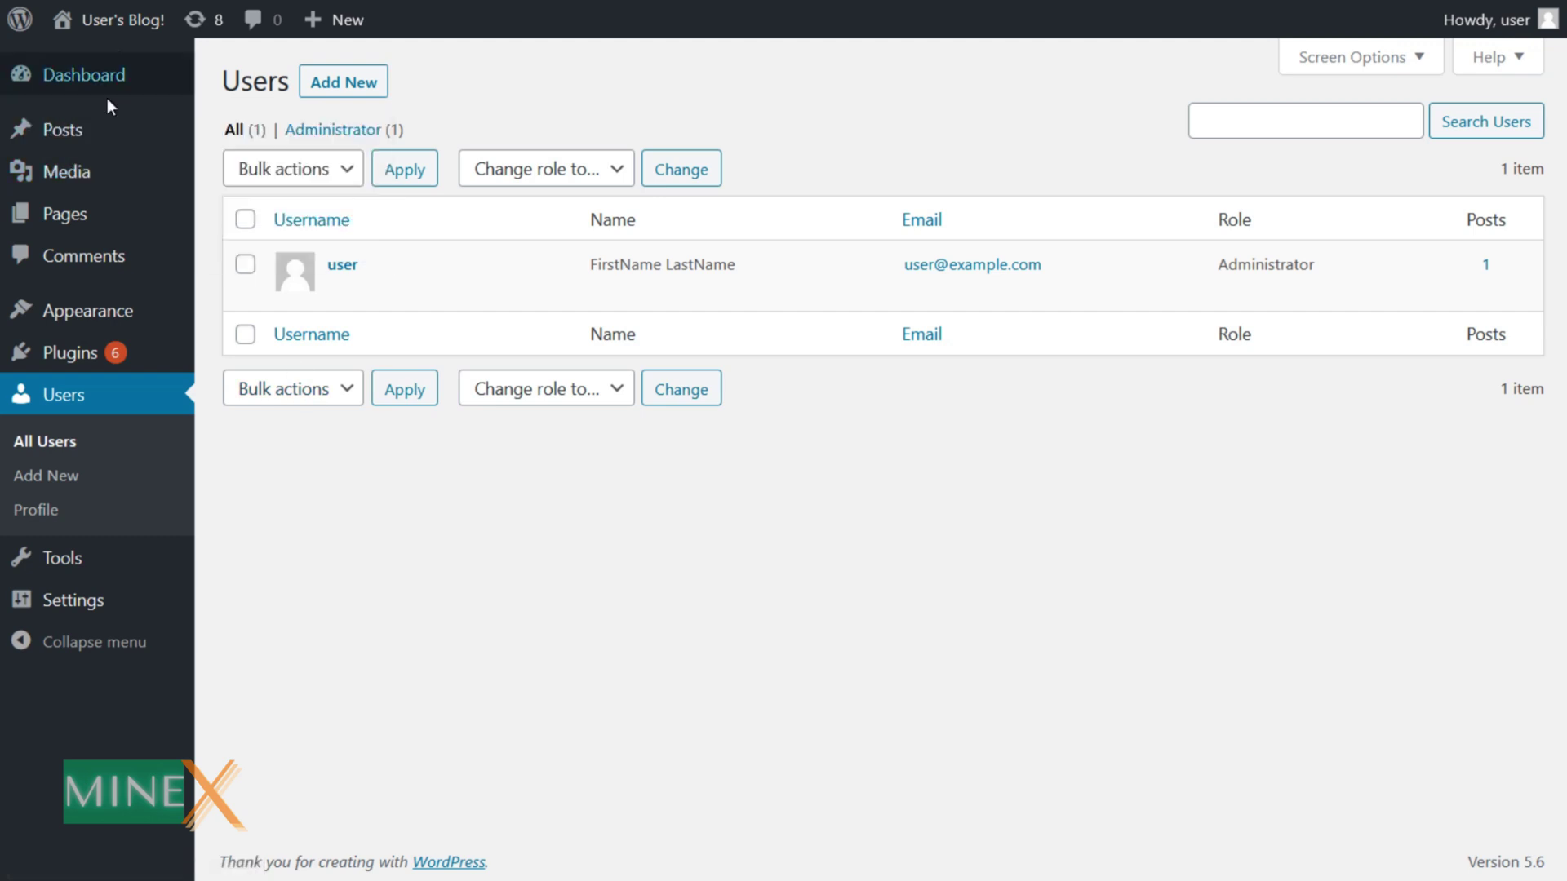
{"action": "scroll", "coordinate": [494, 666], "scroll_direction": "down", "scroll_amount": 5}
{"action": "scroll", "coordinate": [494, 666], "scroll_direction": "up", "scroll_amount": 1}
{"action": "scroll", "coordinate": [493, 666], "scroll_direction": "up", "scroll_amount": 4}
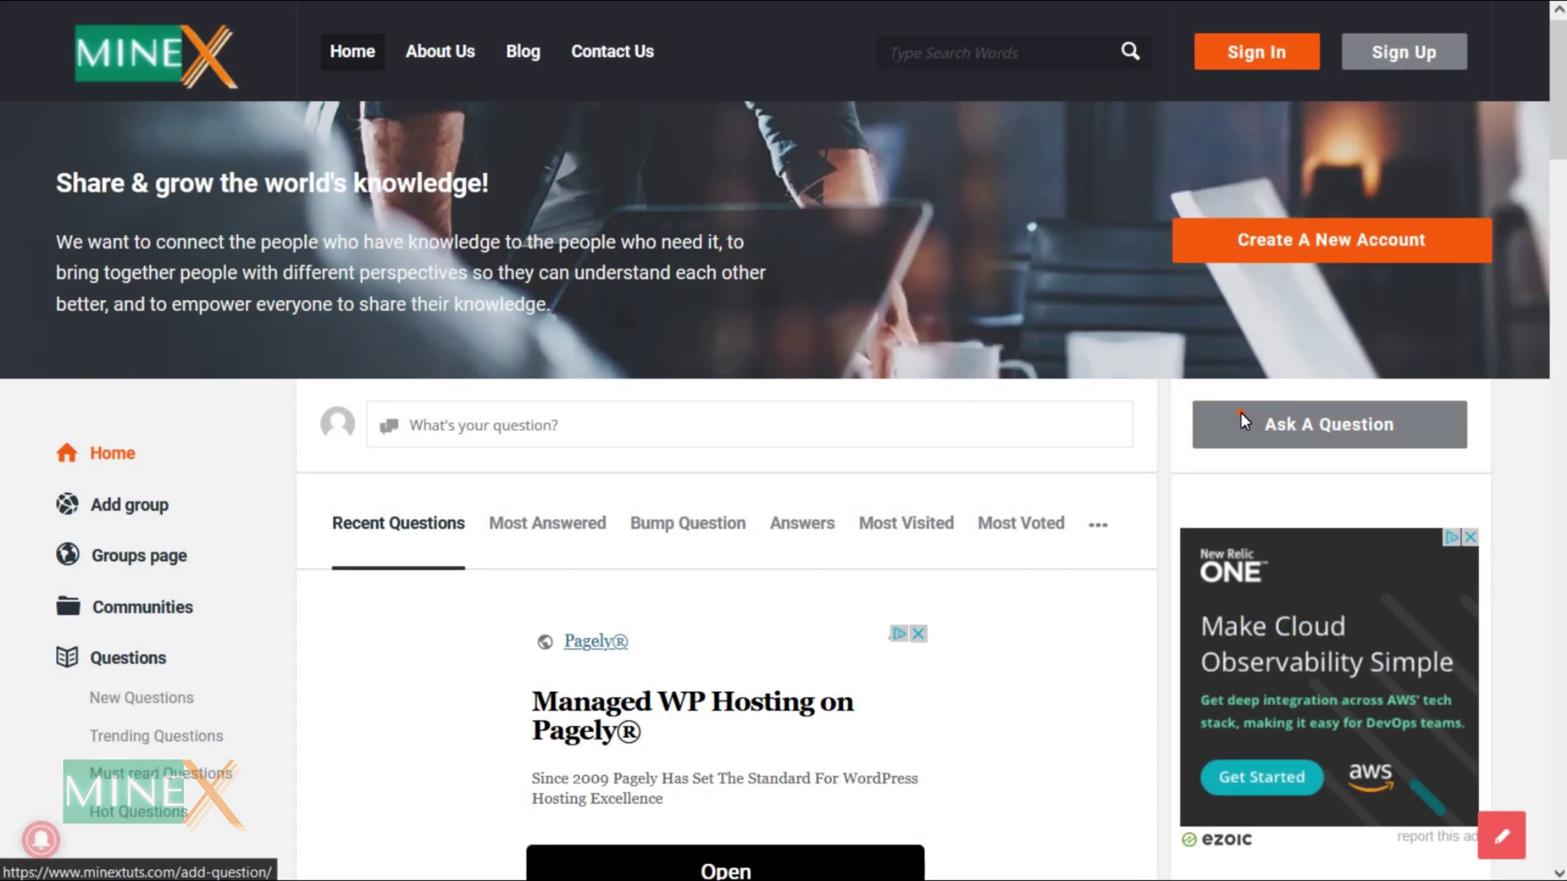
- Open the MinexTuts Ask A Question form to post a new forum question
{"action": "left_click", "coordinate": [1240, 417]}
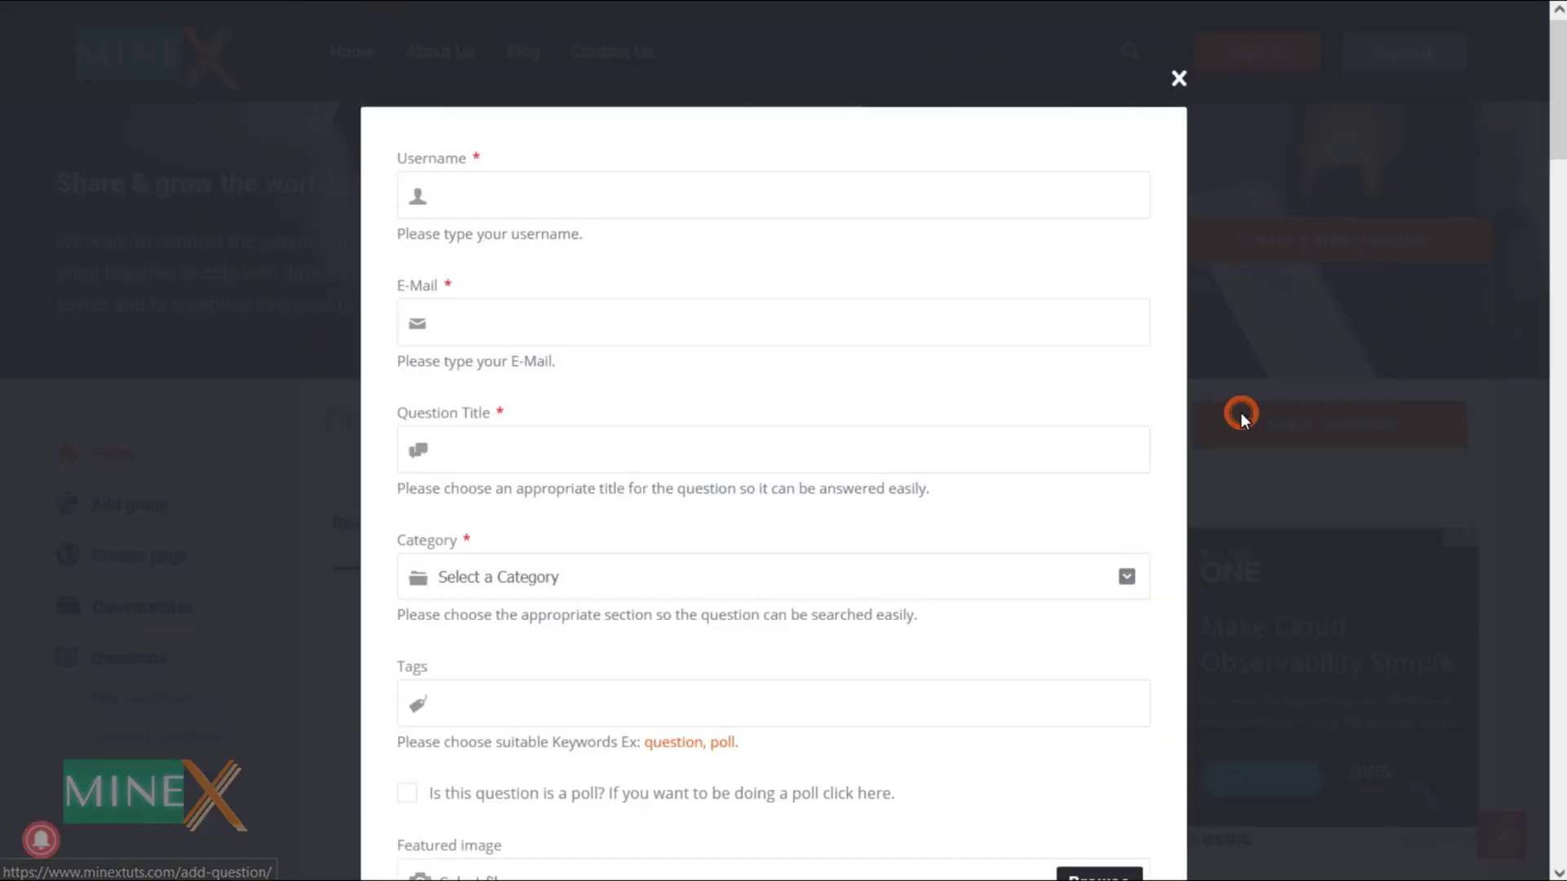
{"action": "scroll", "coordinate": [932, 466], "scroll_direction": "down", "scroll_amount": 1}
{"action": "scroll", "coordinate": [934, 466], "scroll_direction": "down", "scroll_amount": 2}
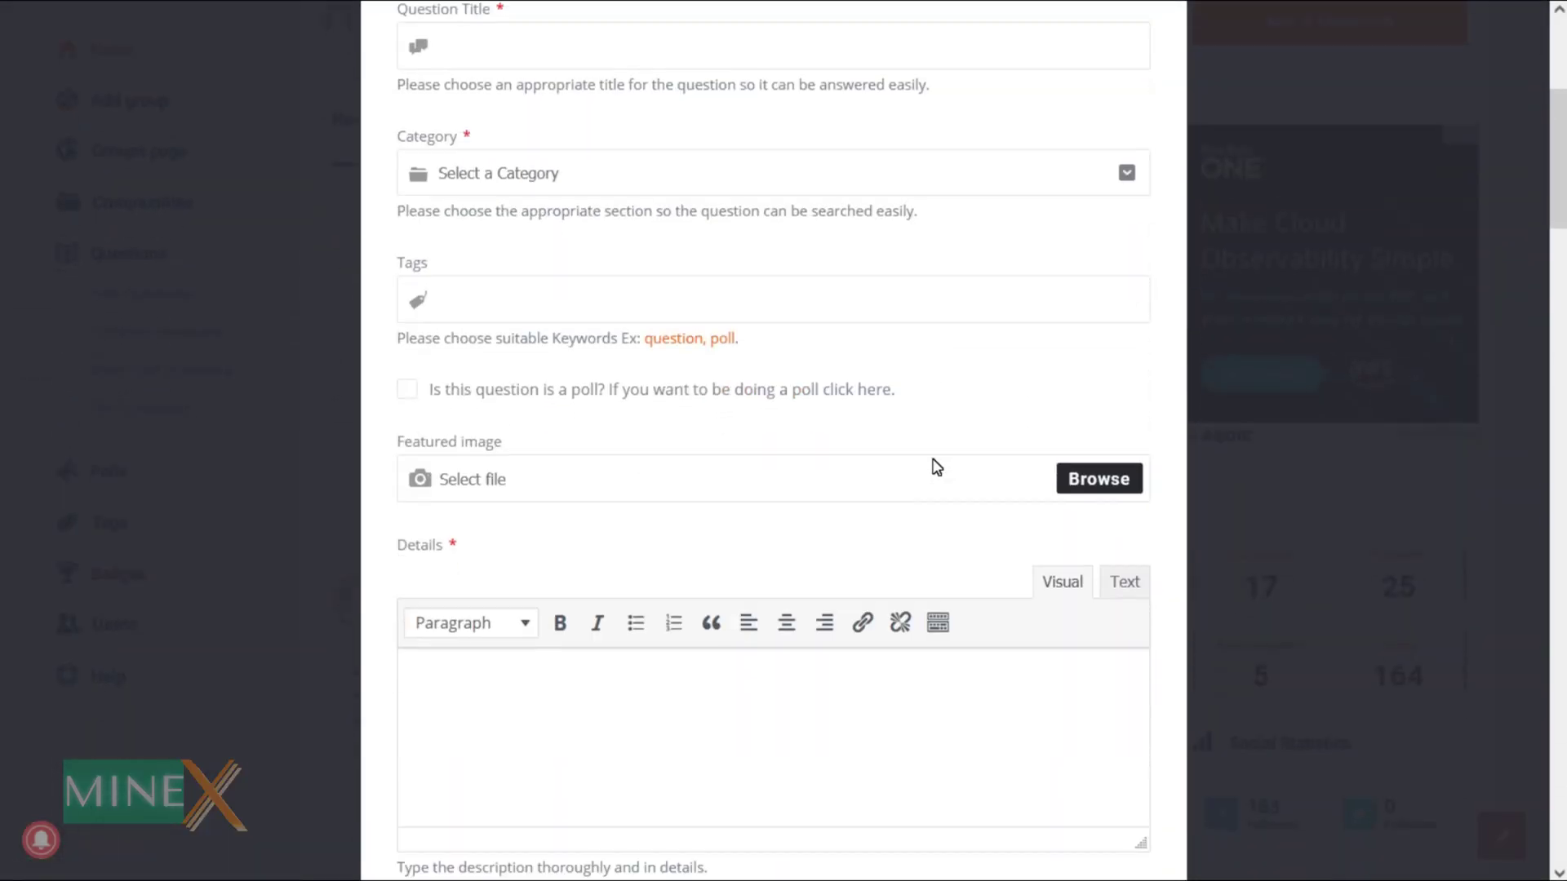
{"action": "scroll", "coordinate": [932, 465], "scroll_direction": "down", "scroll_amount": 2}
{"action": "scroll", "coordinate": [933, 466], "scroll_direction": "down", "scroll_amount": 1}
{"action": "scroll", "coordinate": [933, 466], "scroll_direction": "down", "scroll_amount": 1}
{"action": "scroll", "coordinate": [934, 466], "scroll_direction": "down", "scroll_amount": 1}
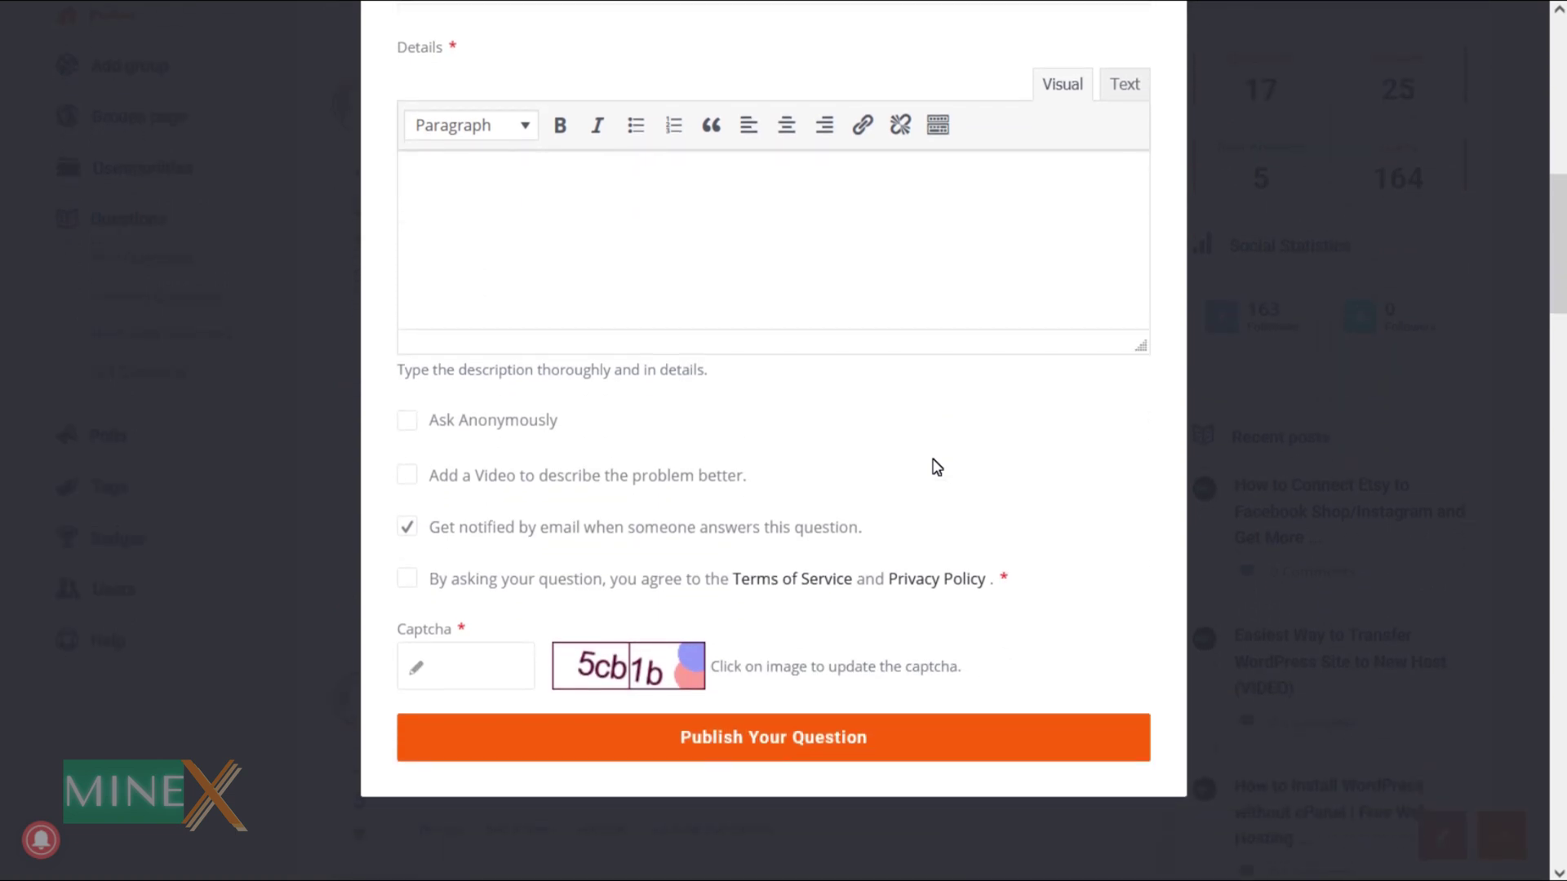